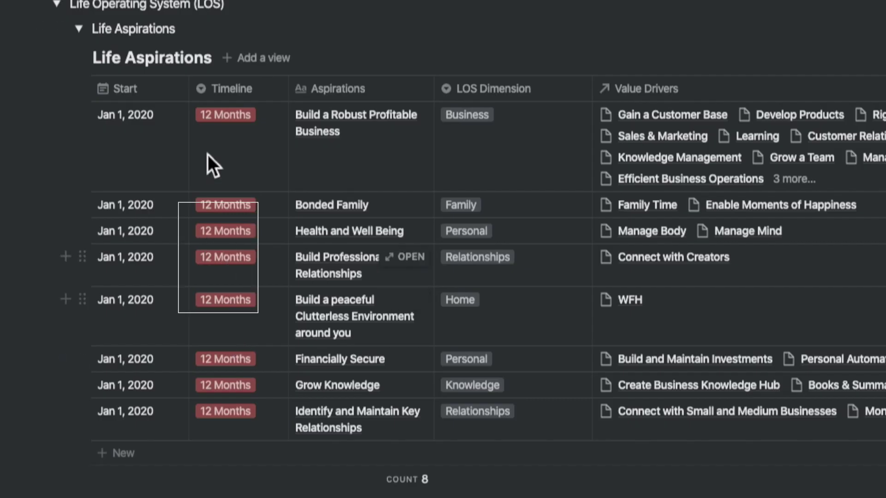
Link the Gain a Customer Base value driver to the Build a Robust Profitable Business aspiration
click(223, 118)
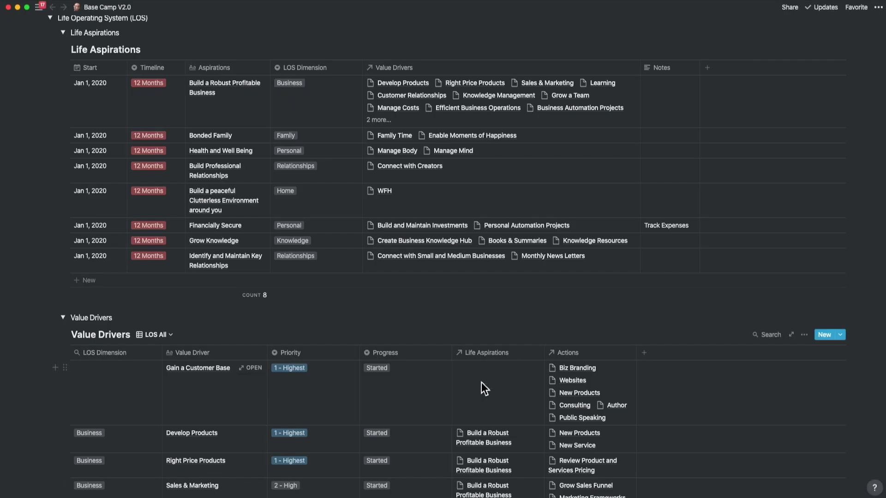
click(480, 382)
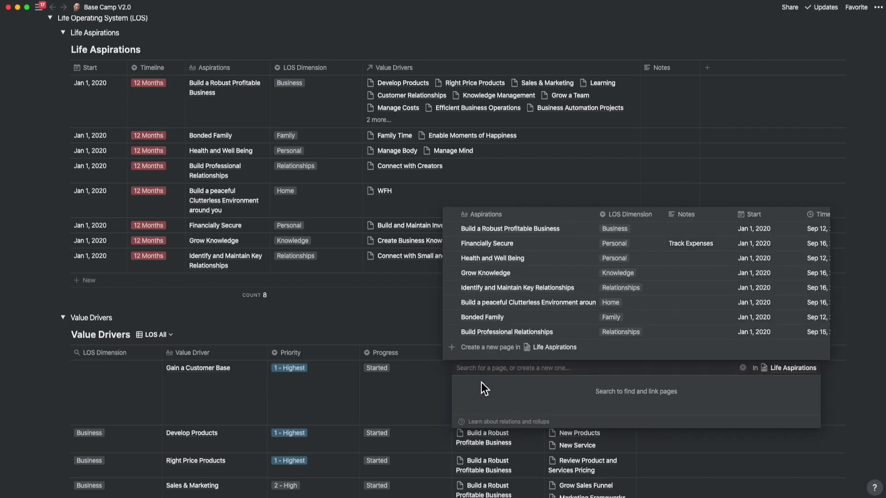
click(458, 233)
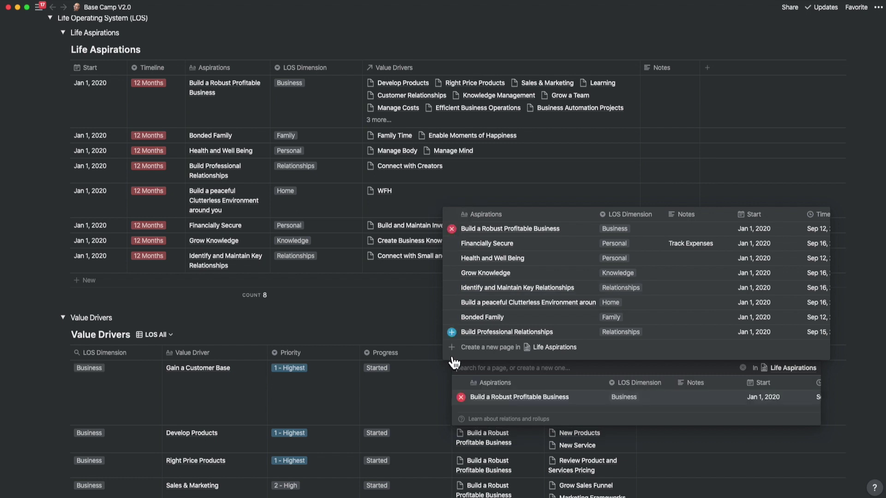
key(Escape)
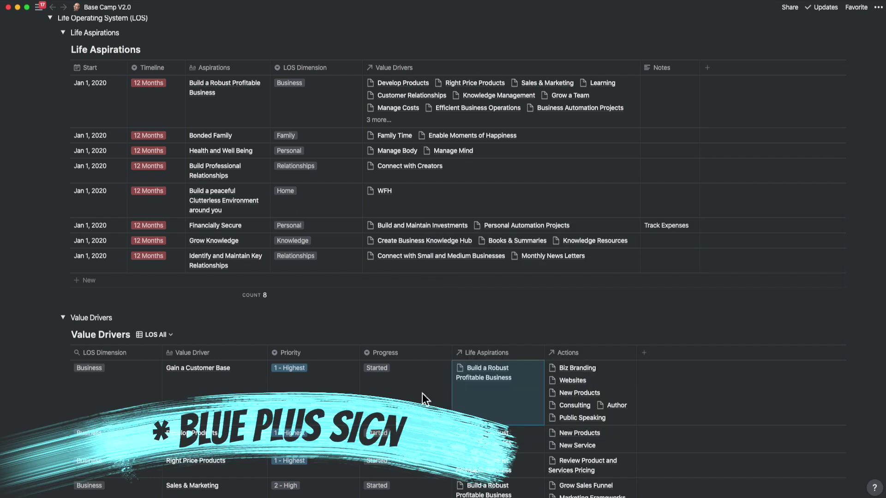
View the Develop Products page through the value drivers linked to the Build a Robust Profitable Business aspiration
click(410, 117)
scroll(422, 171, down, 4)
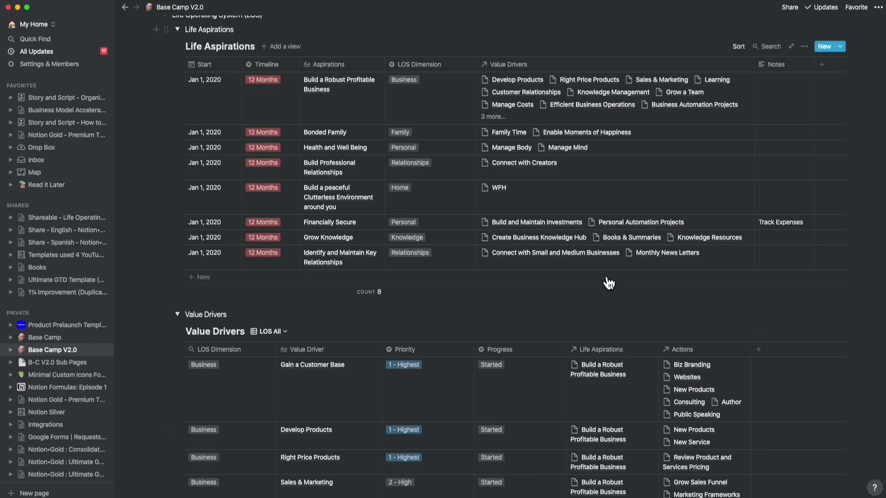
click(521, 81)
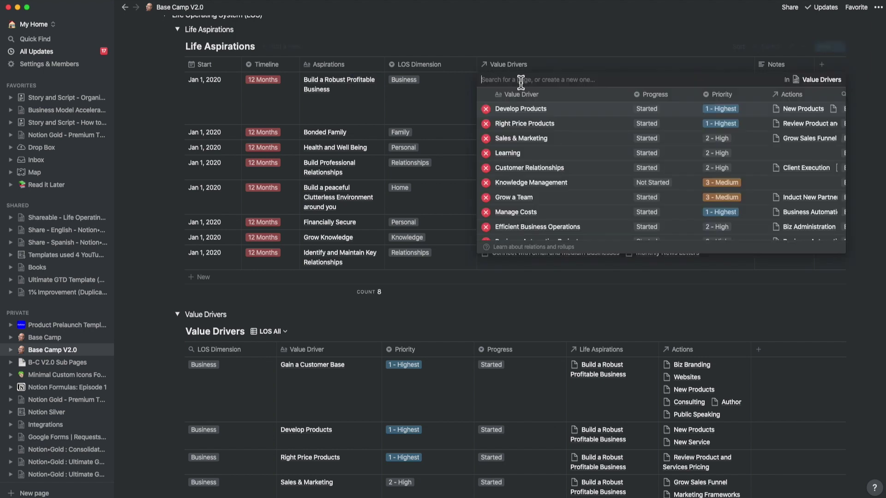
click(521, 109)
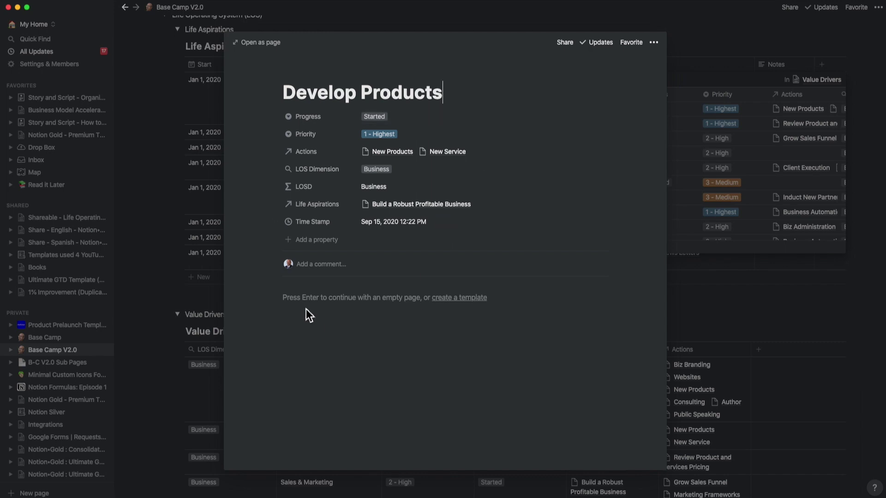
click(295, 298)
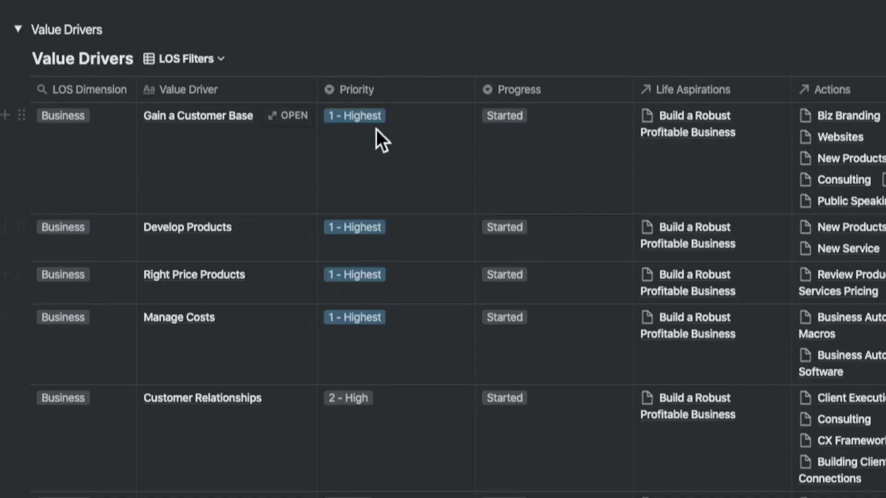
Check the available priority and progress options for the Gain a Customer Base value driver
click(372, 117)
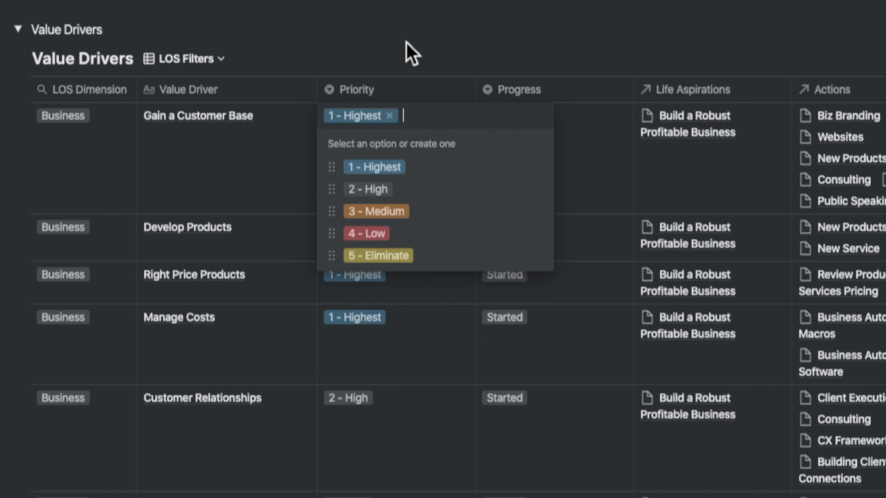
key(Escape)
click(530, 136)
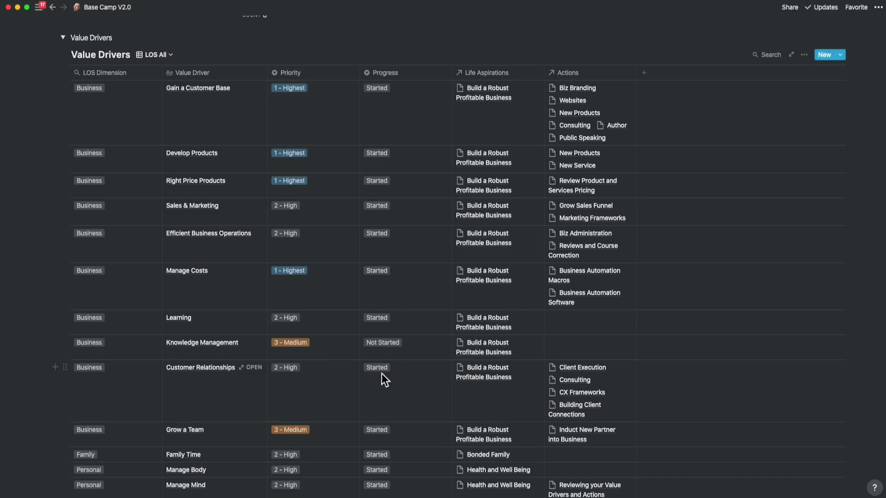
Look through the full list of value drivers in the LOS All view
scroll(381, 373, down, 3)
scroll(381, 374, down, 4)
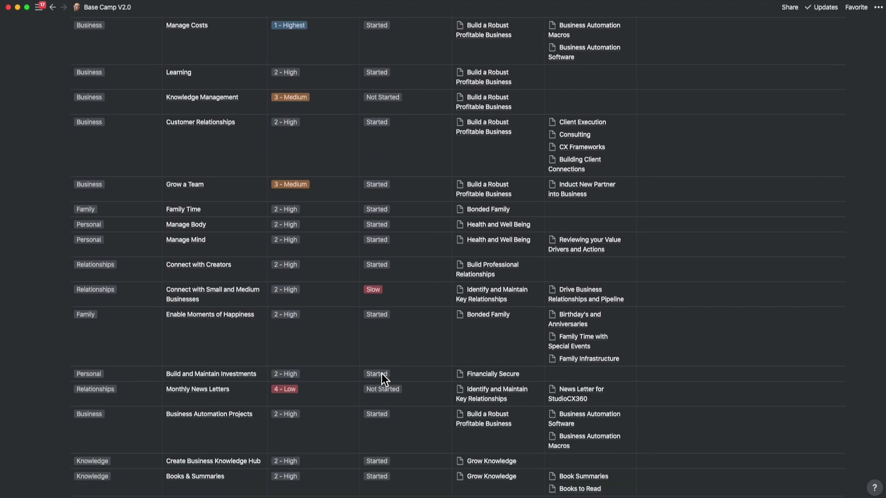
scroll(381, 374, down, 3)
scroll(381, 373, down, 2)
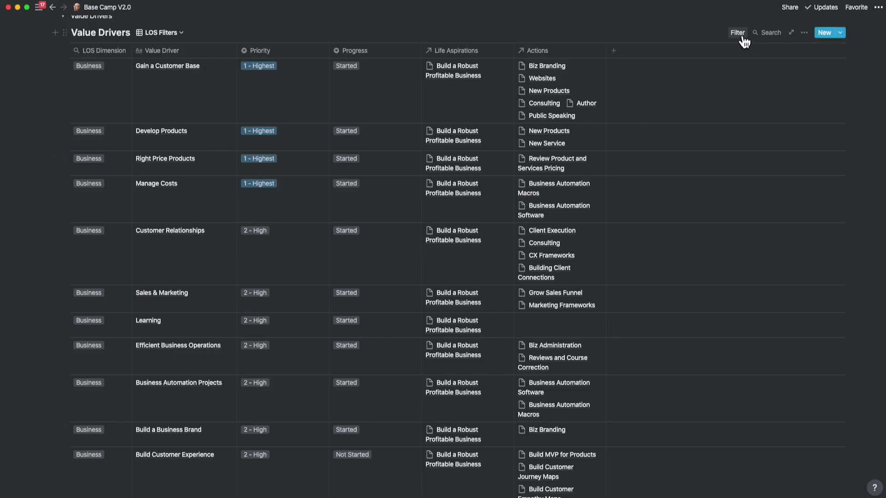
Inspect the filter on the Value Drivers LOS Filters view and the view list of the Actions database
click(742, 38)
click(777, 76)
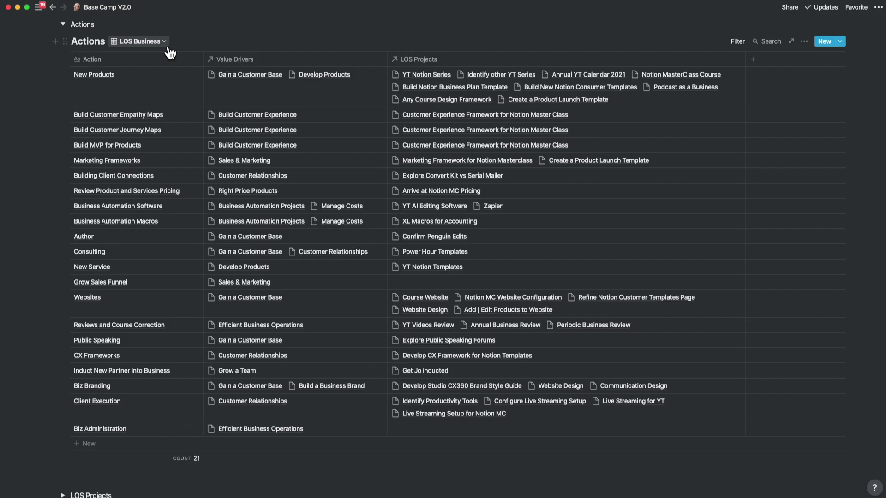
click(140, 41)
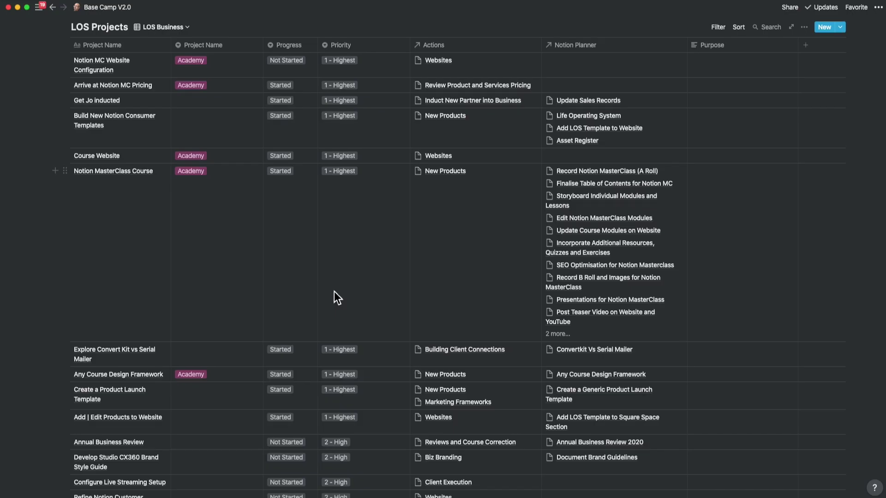
Look through the business projects in the LOS Projects table, including their priorities and linked actions
scroll(334, 292, down, 10)
scroll(334, 291, down, 10)
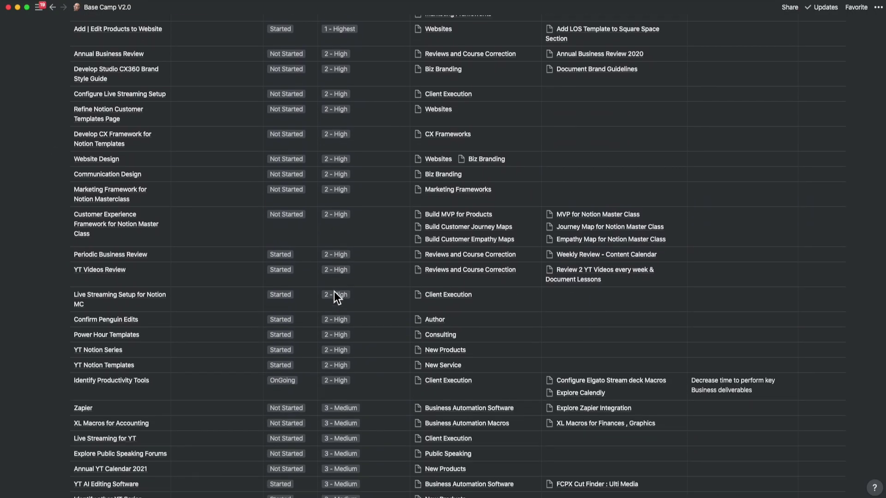
scroll(334, 292, up, 10)
scroll(334, 292, up, 14)
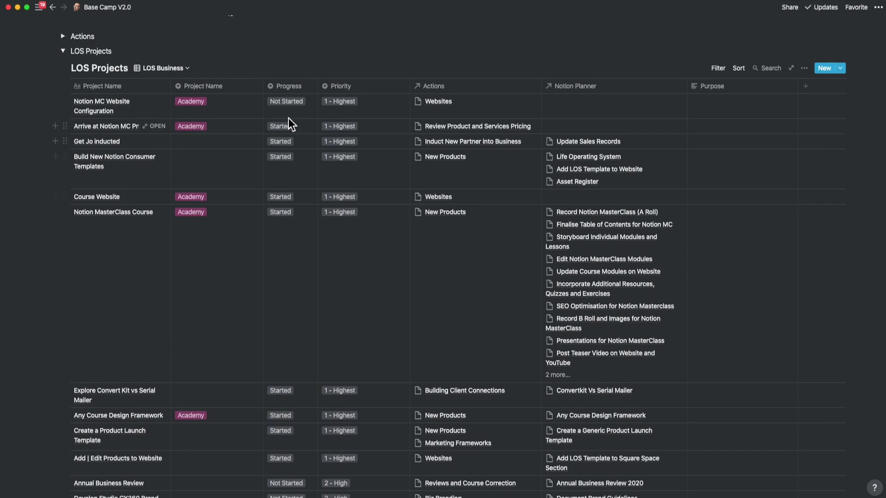
Check the available progress and priority options for the Notion MC Website Configuration project
click(289, 117)
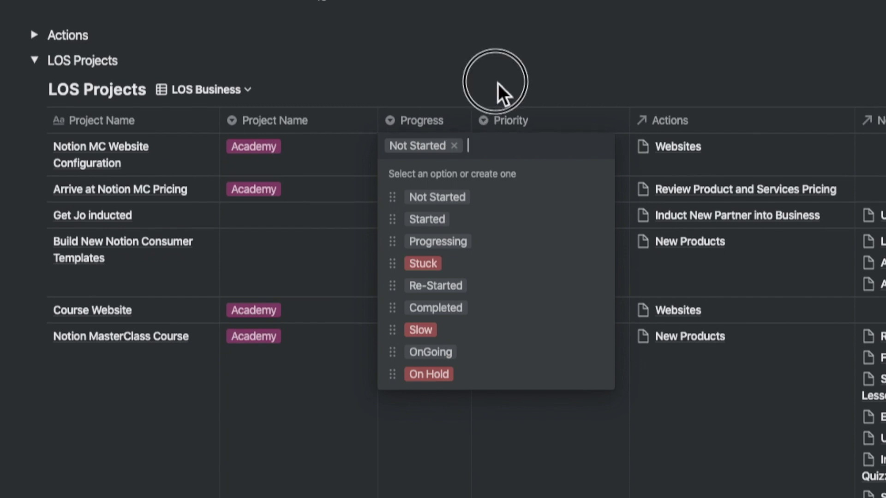
click(502, 92)
click(519, 161)
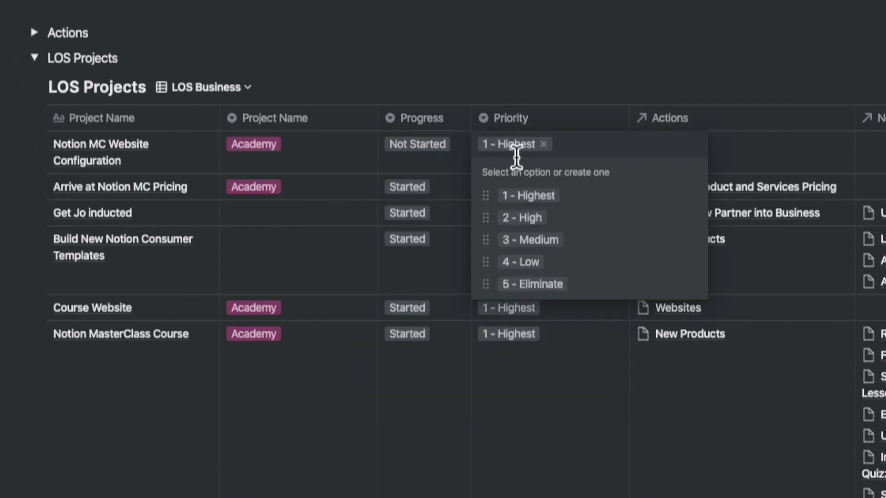
click(528, 49)
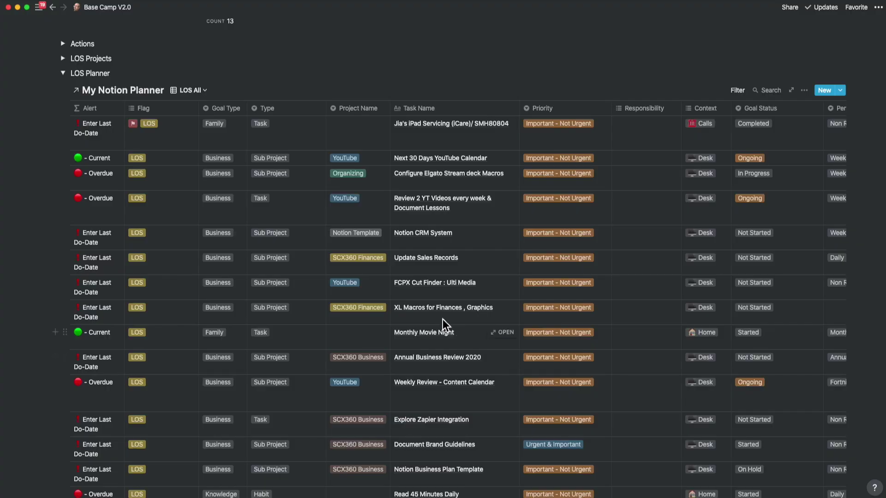
Examine the My Notion Planner view lists in the LOS Planner and Ultimate GTD System sections
click(198, 92)
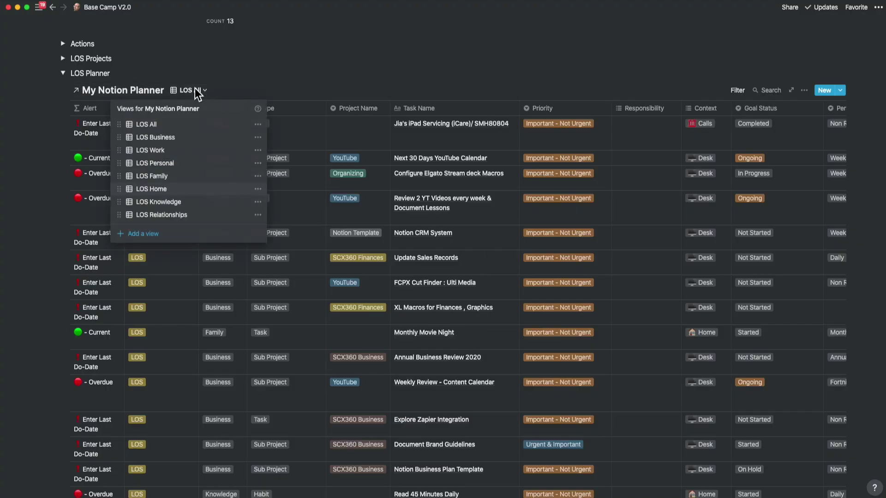
click(237, 66)
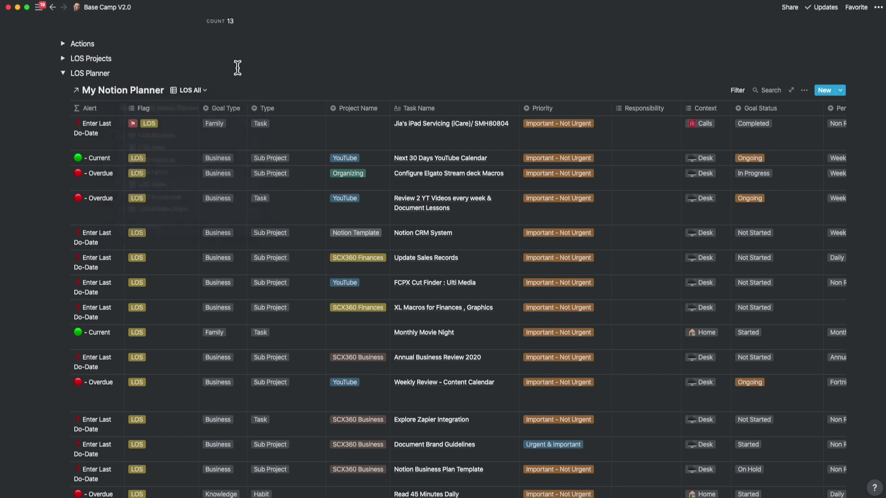
click(64, 74)
click(70, 89)
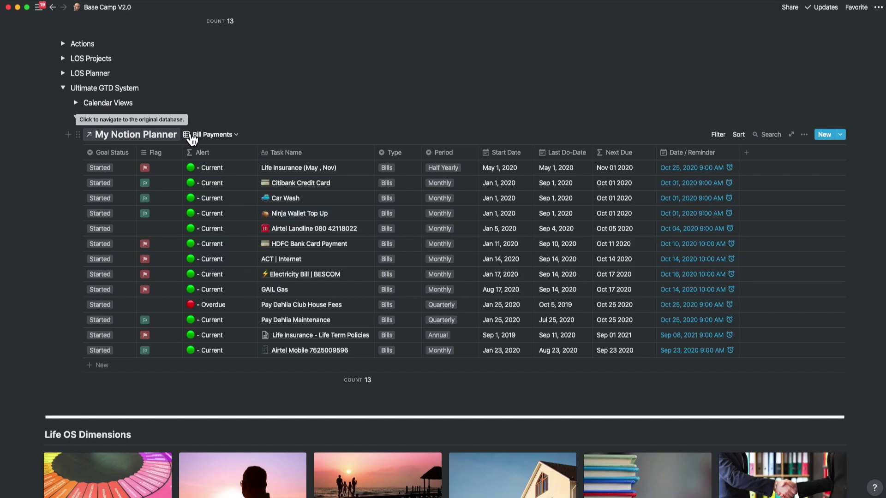
click(193, 135)
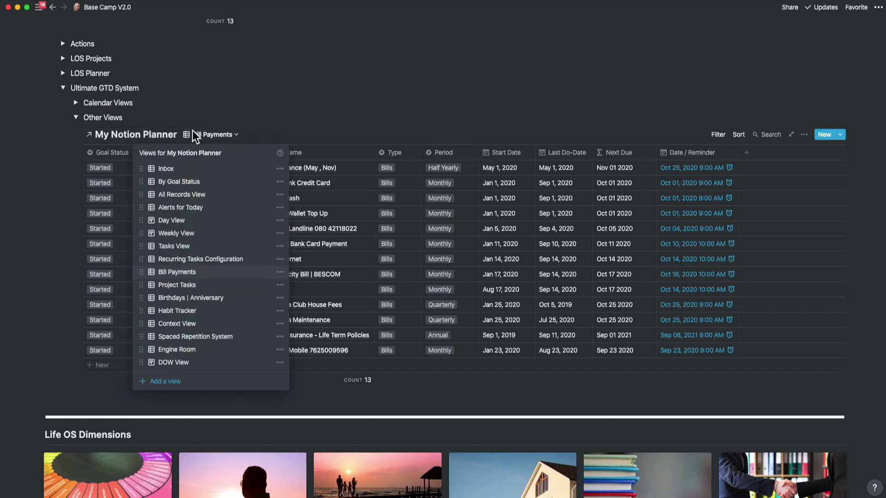
click(196, 195)
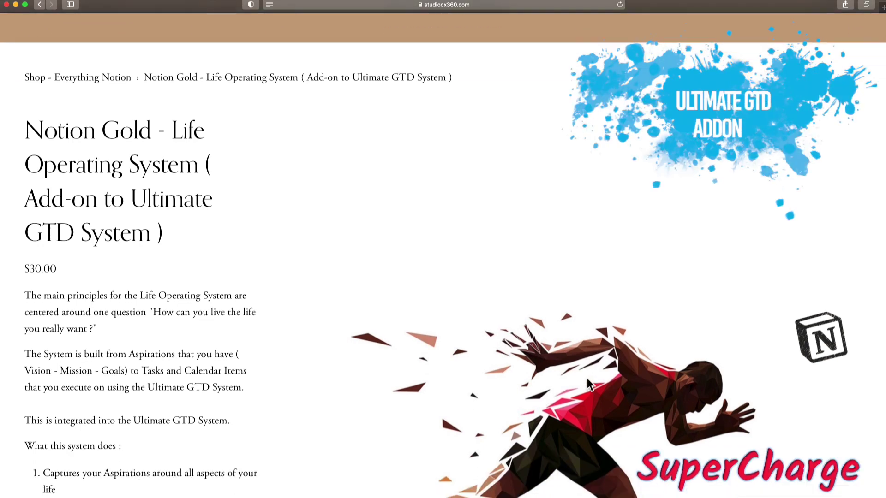
Read through the Notion Gold Life Operating System shop pages for the add-on and the complete version
scroll(587, 380, down, 6)
scroll(587, 380, down, 3)
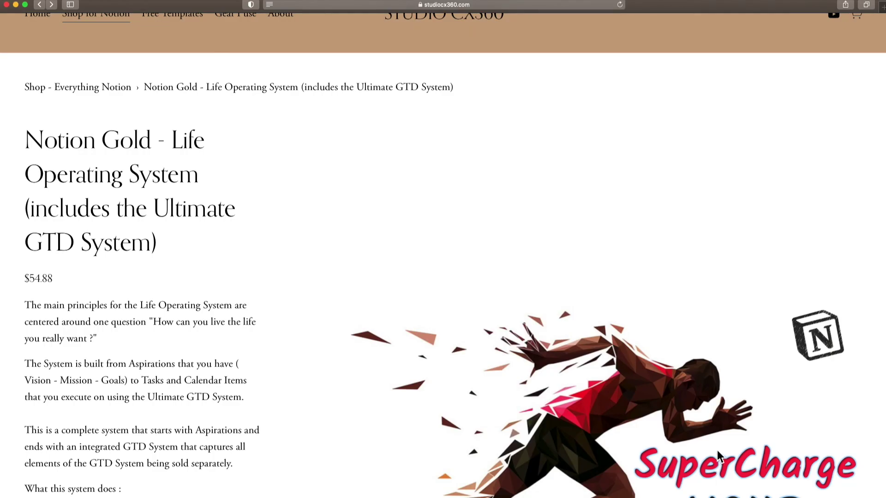
scroll(717, 453, down, 2)
scroll(717, 450, down, 3)
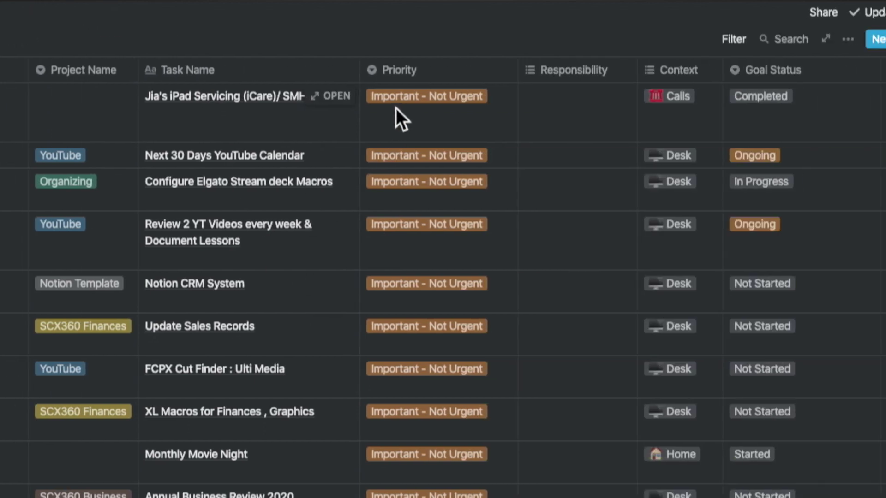
Check the priority, context and goal status options of the first task in the LOS Planner table
click(395, 106)
click(393, 26)
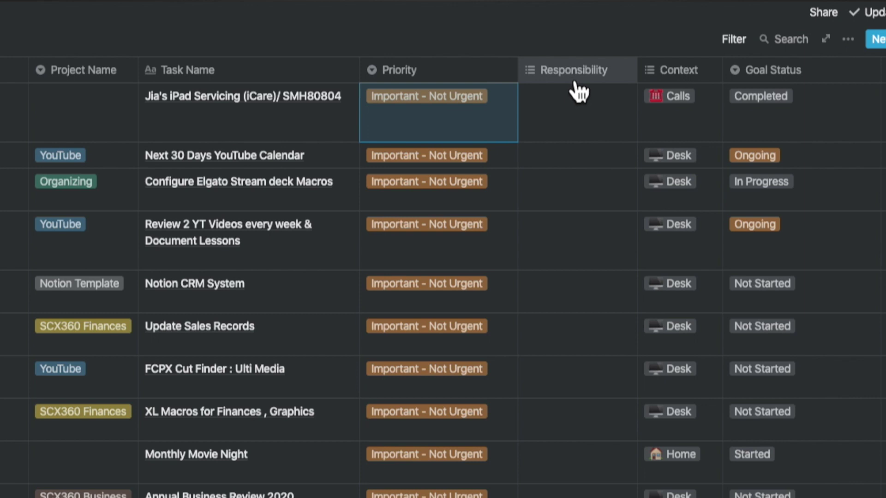
click(688, 110)
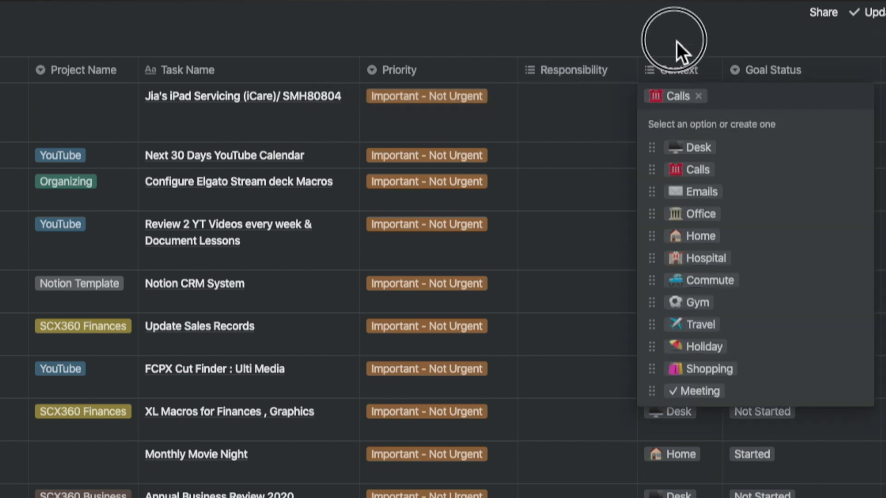
key(Escape)
click(755, 128)
key(Escape)
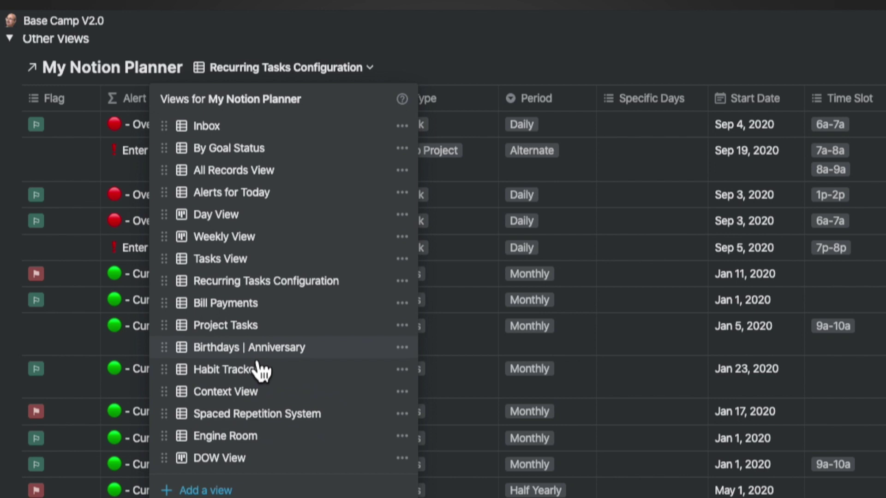
Check the planner's view list and the period options of the Daily Planning task in the Recurring Tasks Configuration view
click(247, 351)
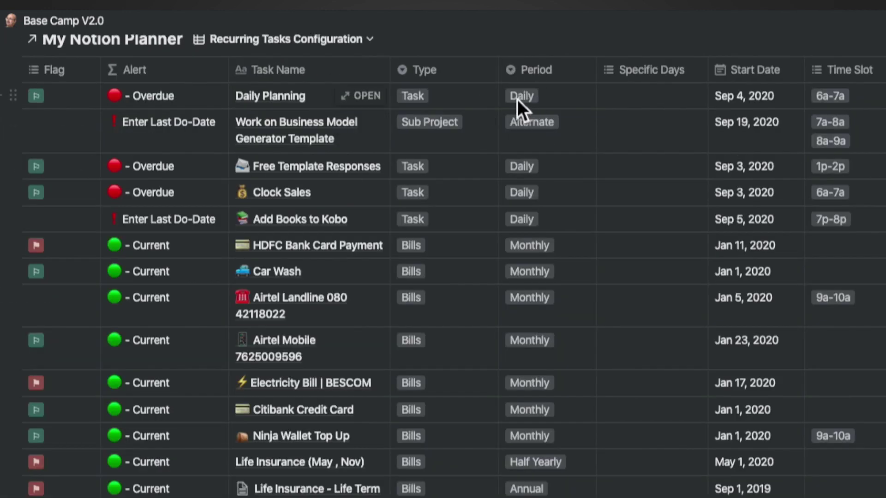
click(516, 97)
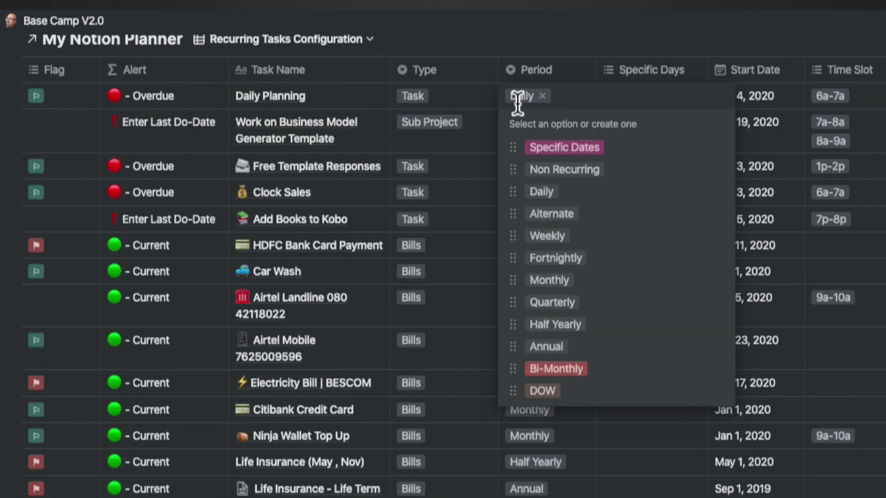